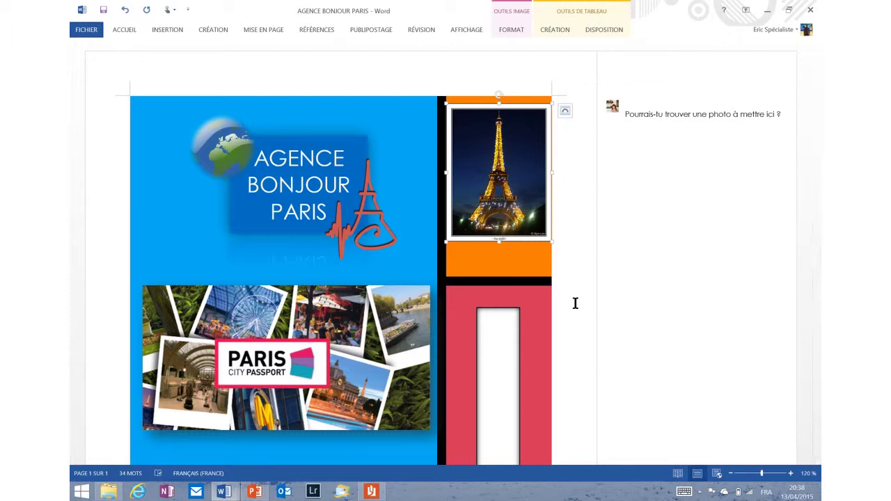
Step: Apply the oval soft-edged picture style to the Eiffel Tower photo in the orange cell
left_click(510, 31)
left_click(460, 55)
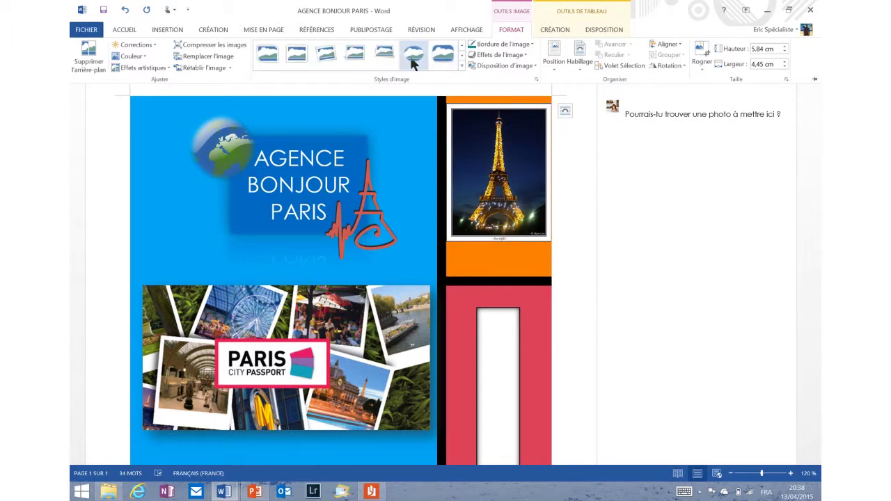
left_click(413, 61)
Step: Reply "Ok c'est bon" to the comment asking for a photo beside the orange cell
left_click(715, 120)
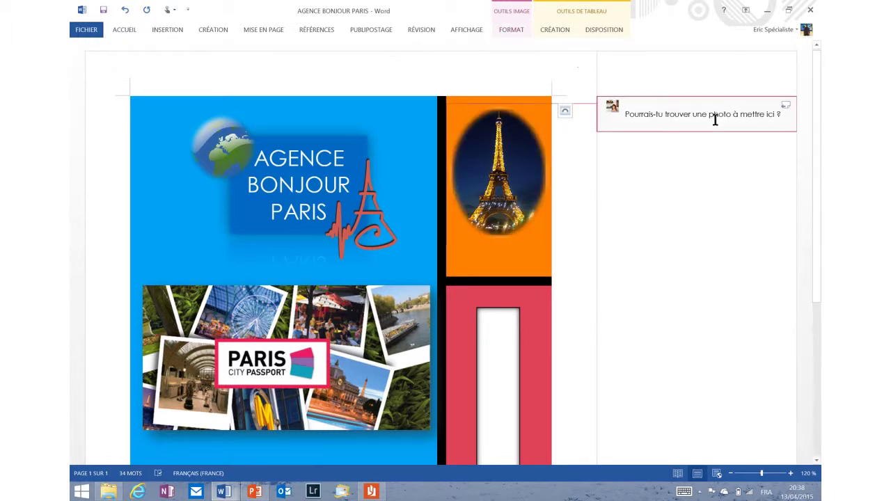
left_click(785, 104)
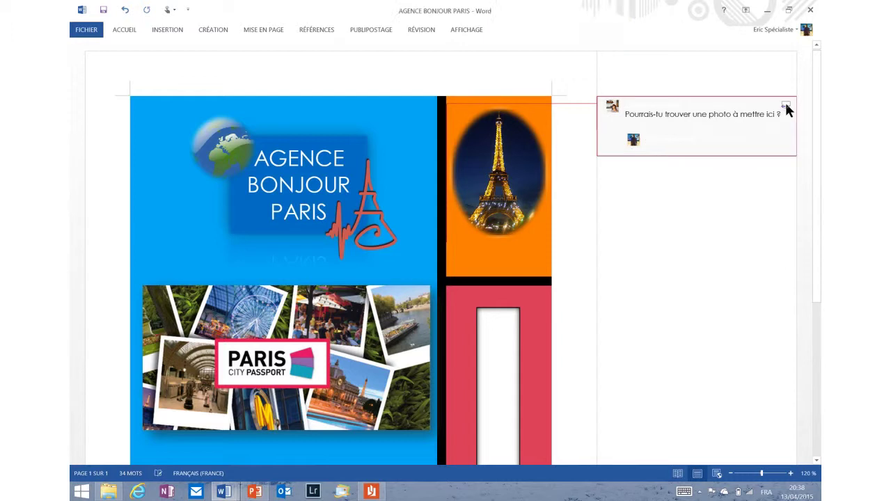
type("Ok c'")
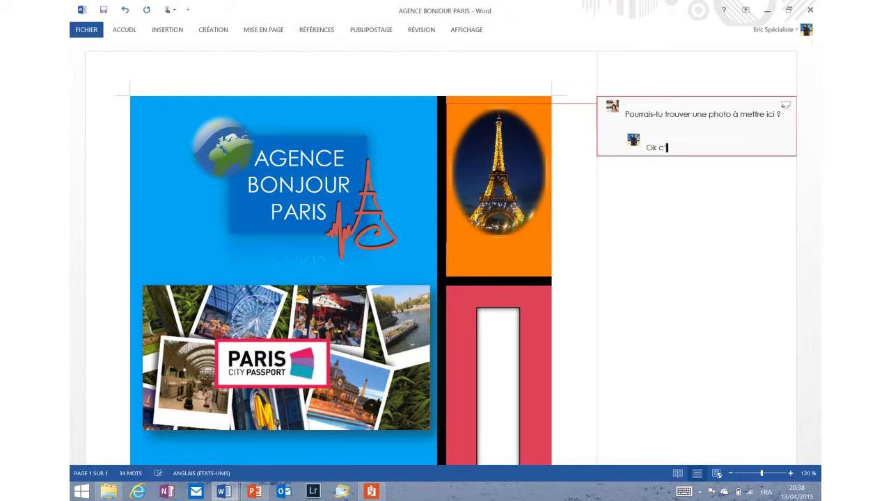
type("est bon")
Step: Select both lines of the Chinese slogan below the photo collage and translate the selected text
scroll(729, 184, "down", 5)
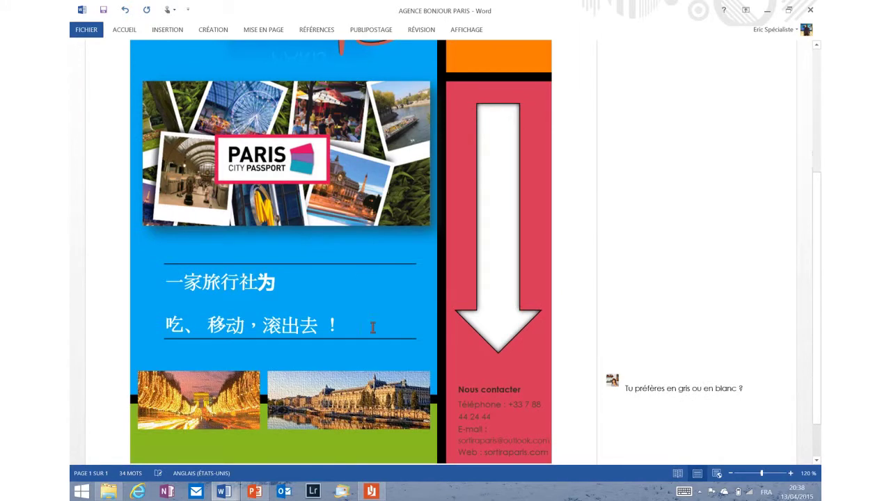
scroll(365, 329, "up", 3)
scroll(365, 331, "down", 3)
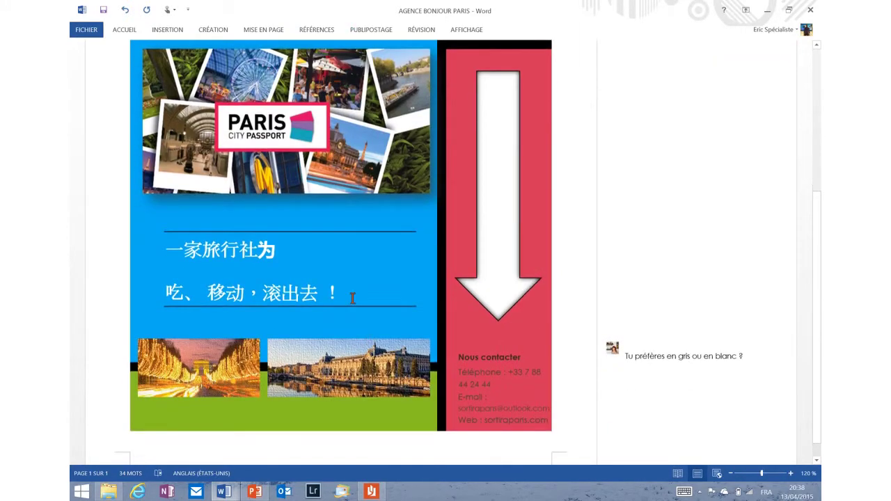
left_click(355, 298)
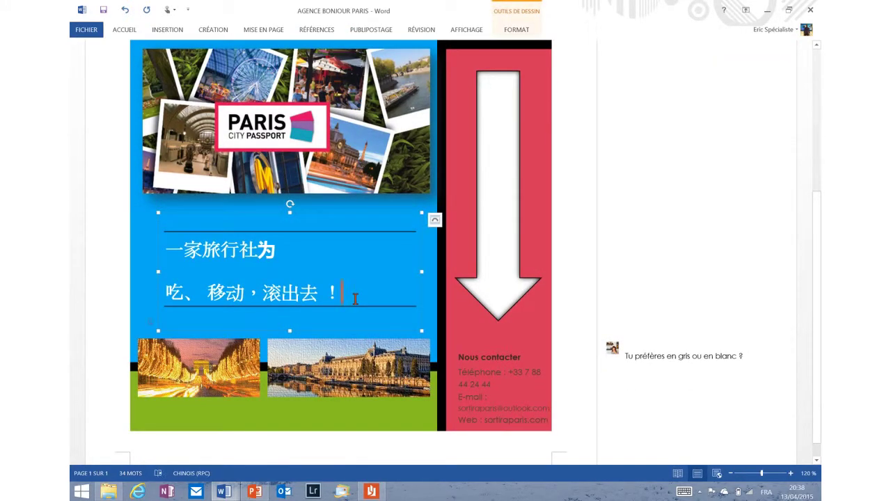
left_click_drag(355, 298, 167, 230)
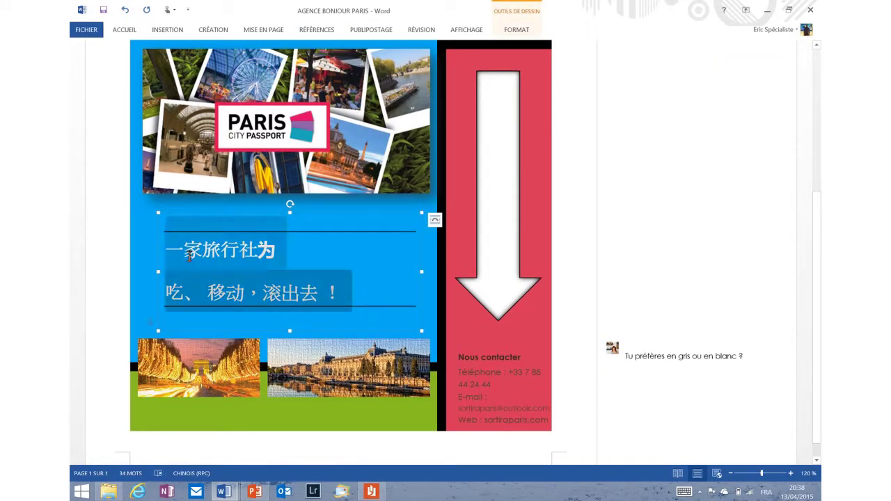
left_click(424, 30)
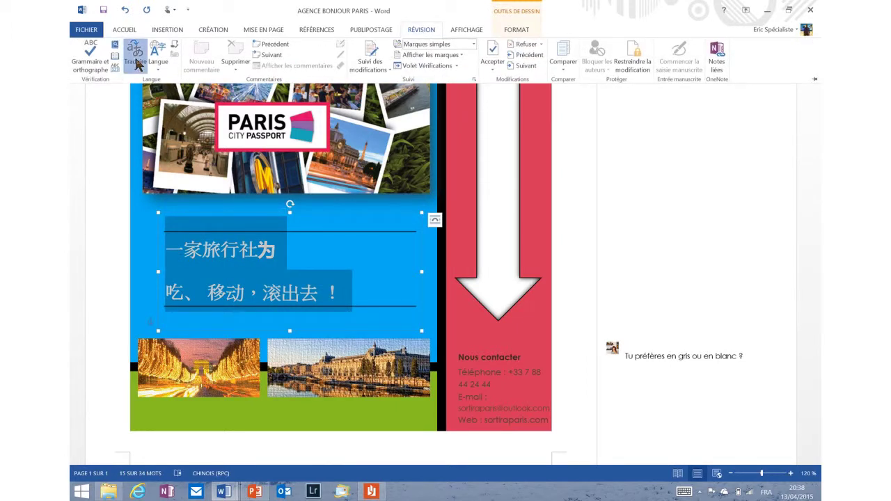
left_click(136, 63)
left_click(173, 129)
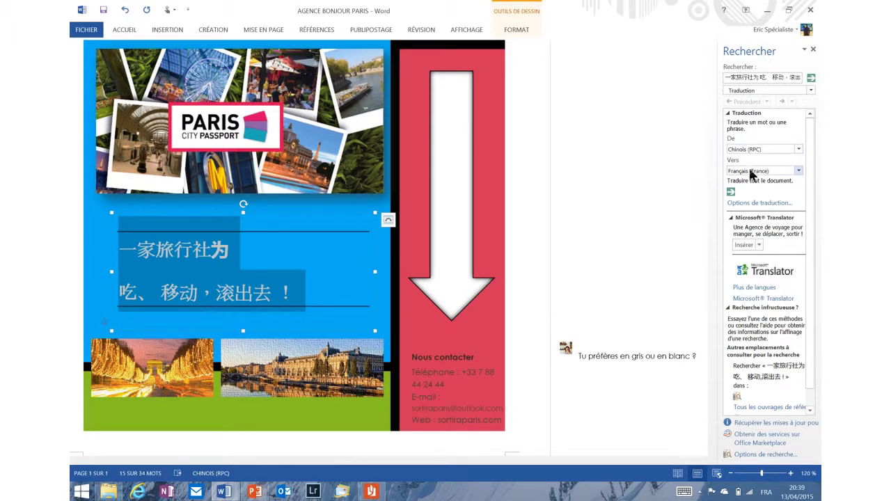
Step: Choose Français (France) as the target language, replace the Chinese slogan with its translation, and close the research pane
left_click(752, 171)
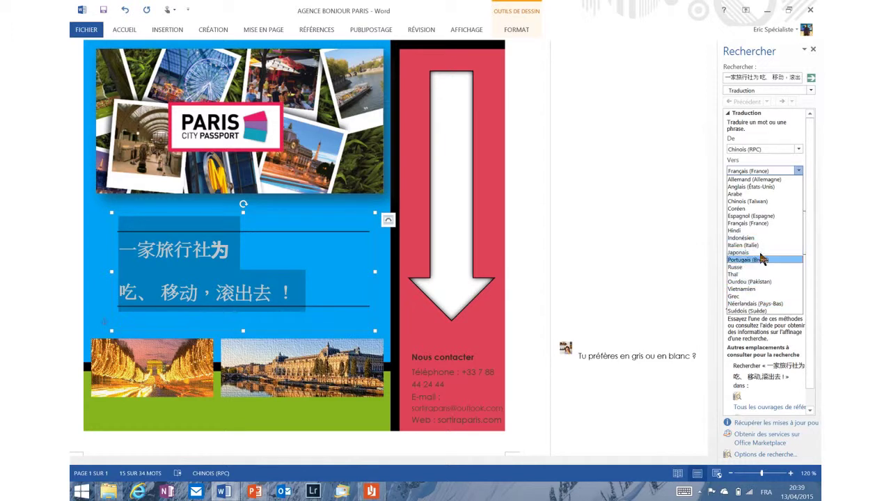
left_click(754, 222)
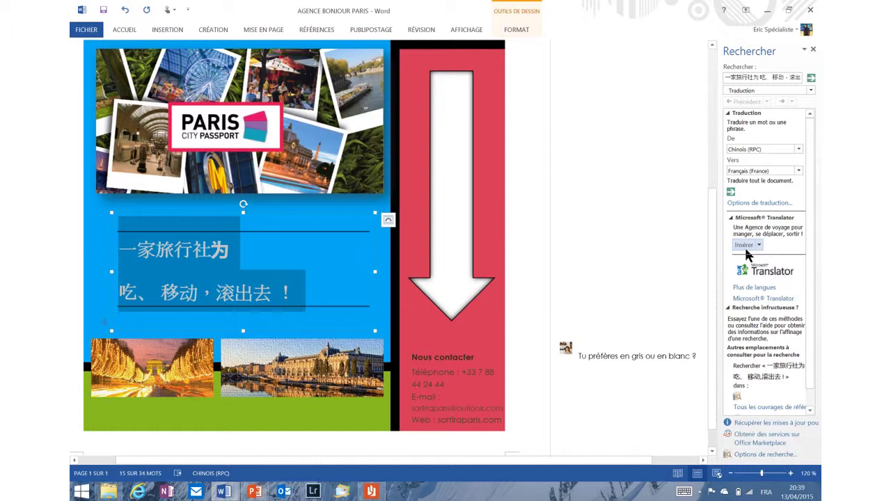
left_click(746, 248)
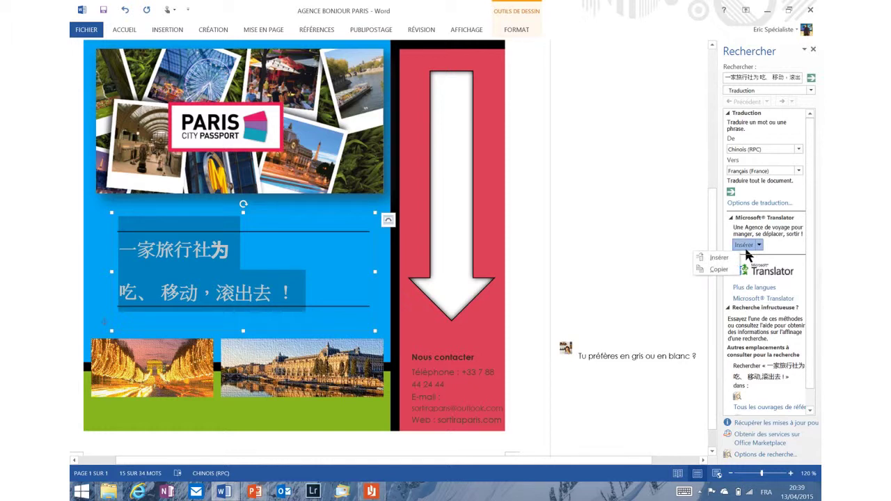
left_click(740, 251)
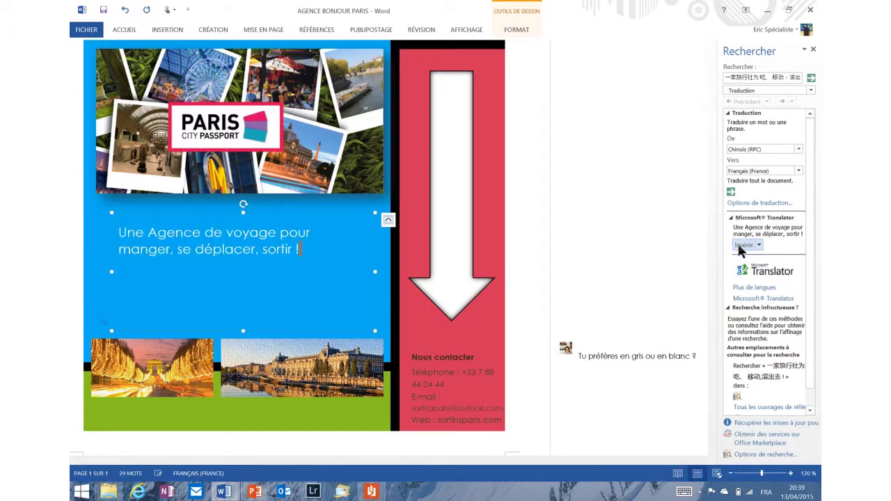
left_click(813, 49)
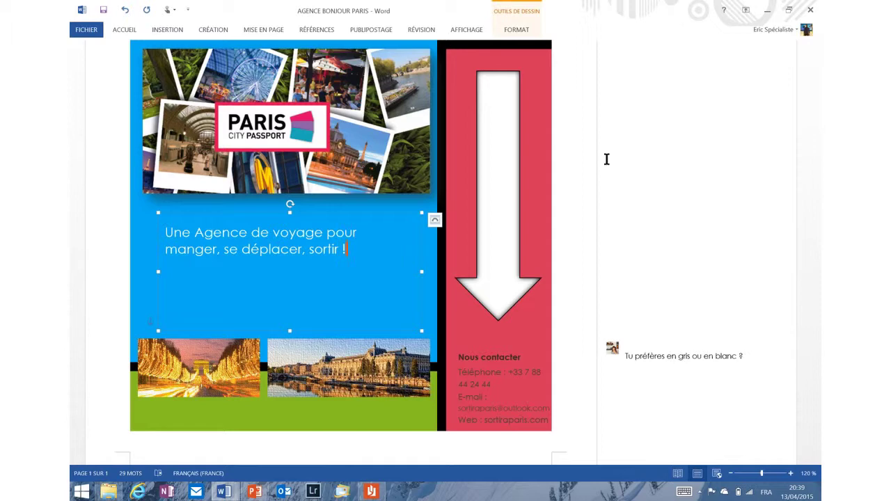
Step: Create a new blank document from the Document vierge template
scroll(607, 160, "up", 3)
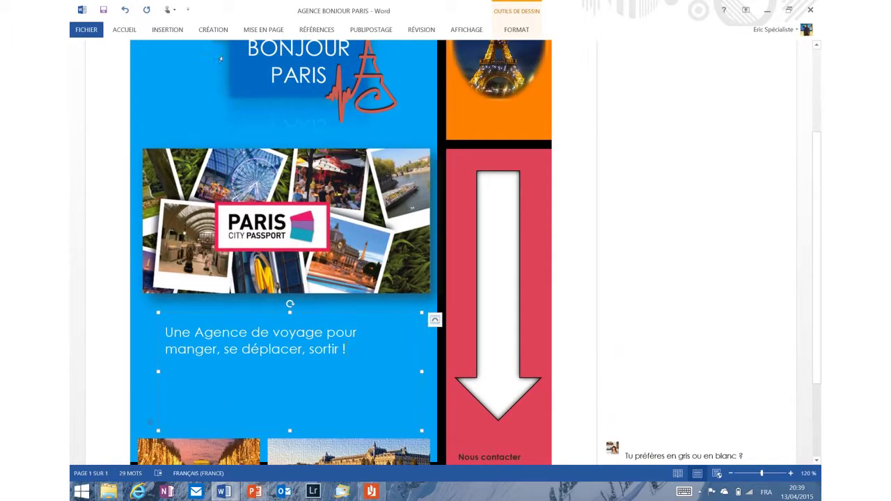
left_click(88, 32)
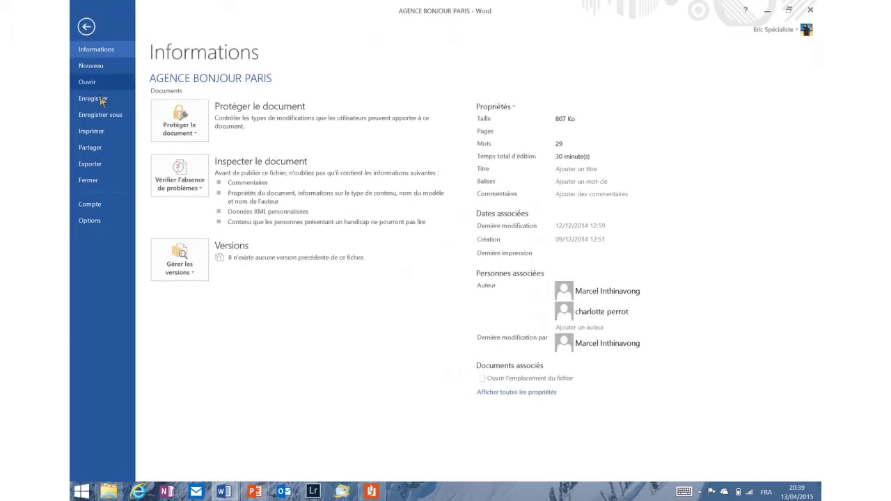
left_click(87, 66)
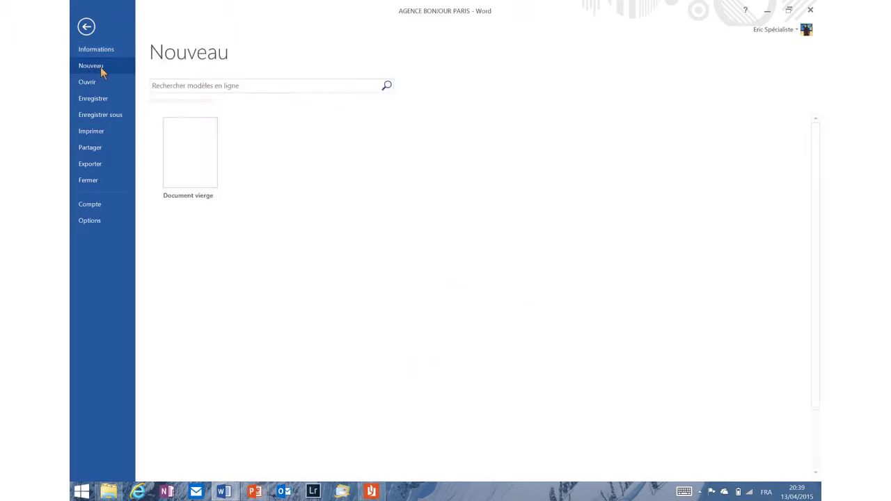
left_click(179, 148)
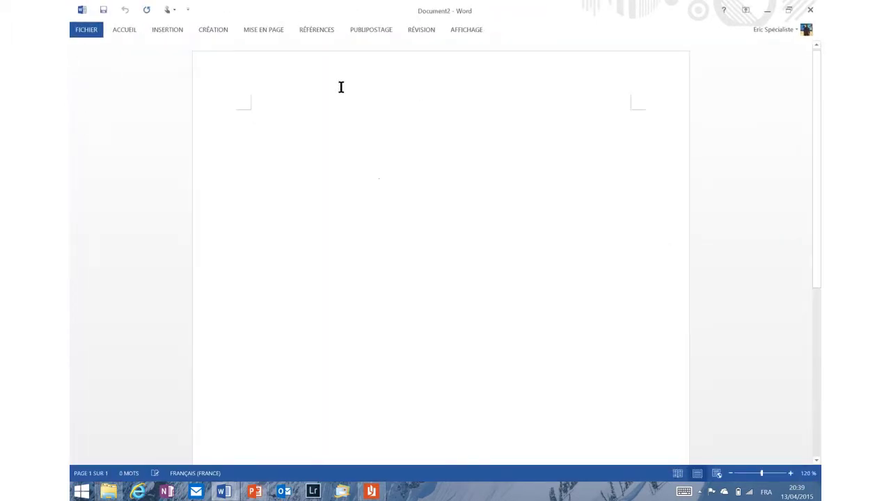
Step: Start inserting an online video into the blank document and search YouTube for "nature"
left_click(167, 29)
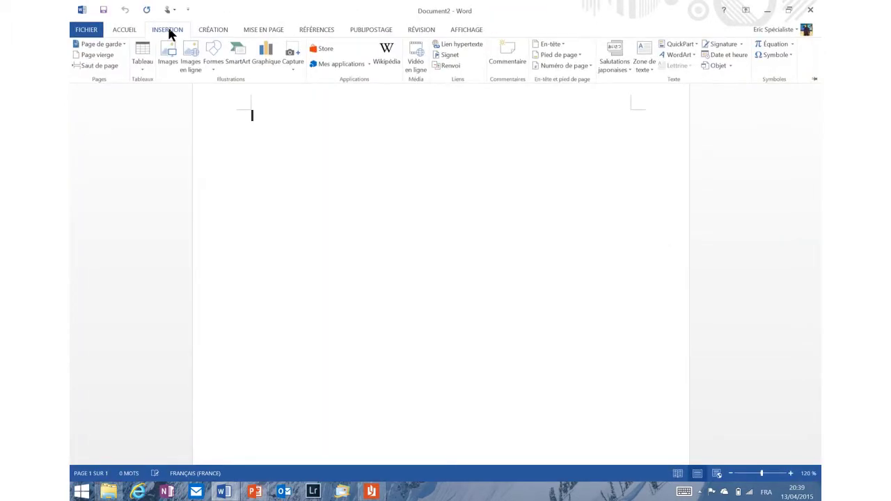
left_click(421, 61)
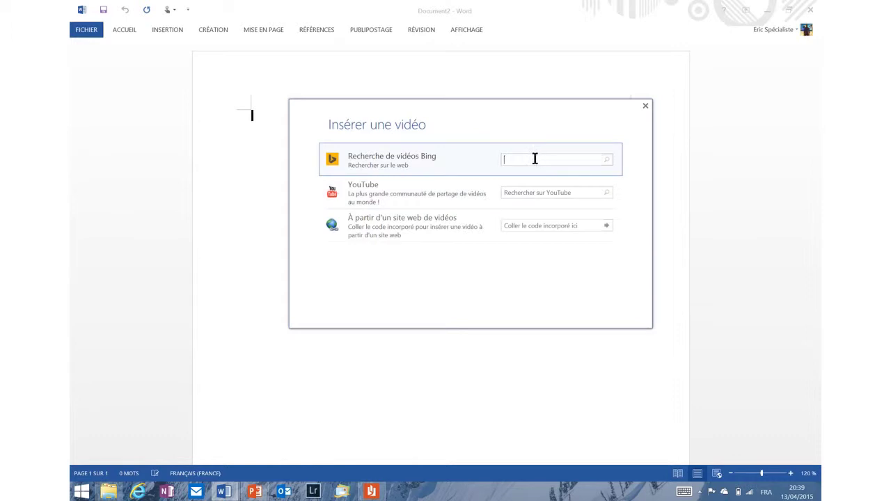
left_click(523, 192)
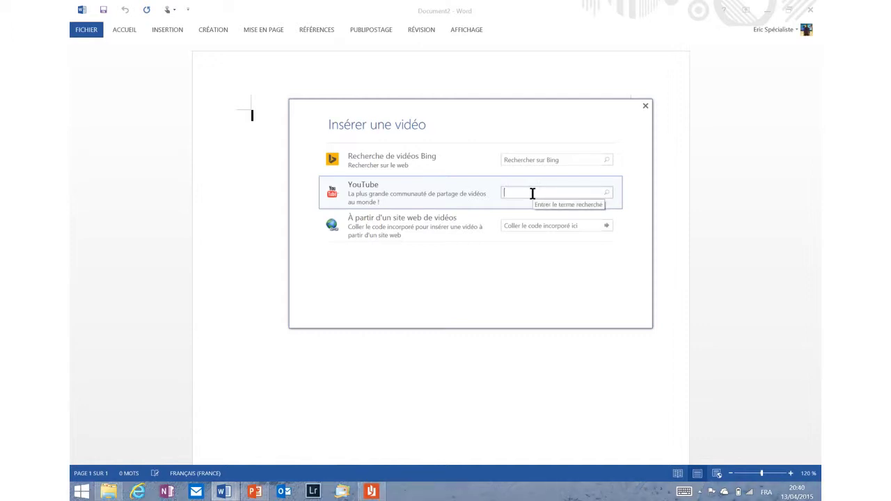
type("nature")
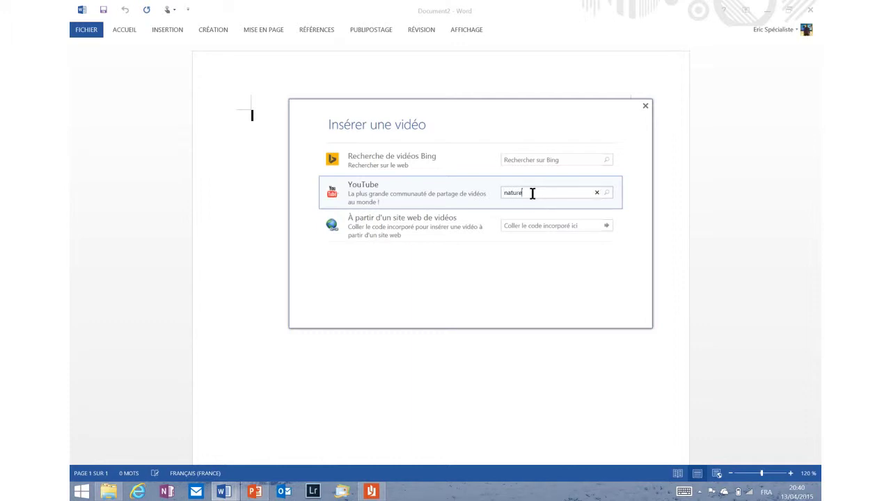
key("Return")
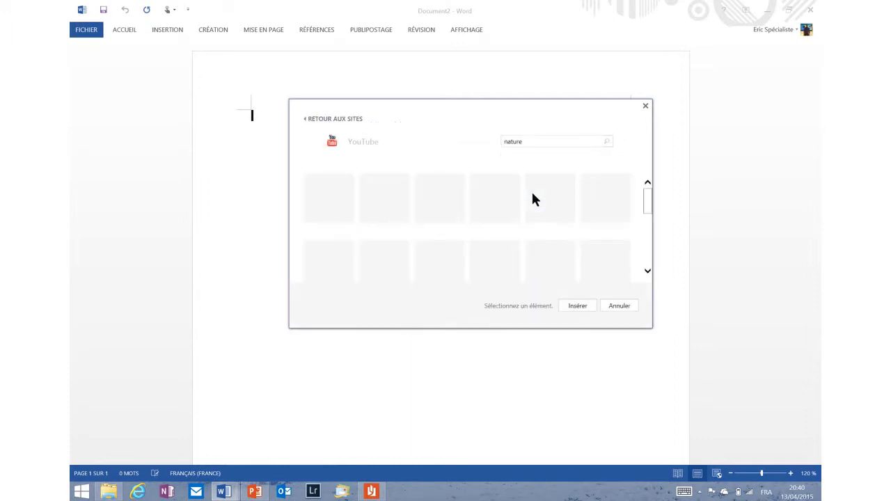
Step: Insert the National Geographic "Wild Russia: Siberia HD" video with the tiger thumbnail into the document
scroll(534, 198, "down", 1)
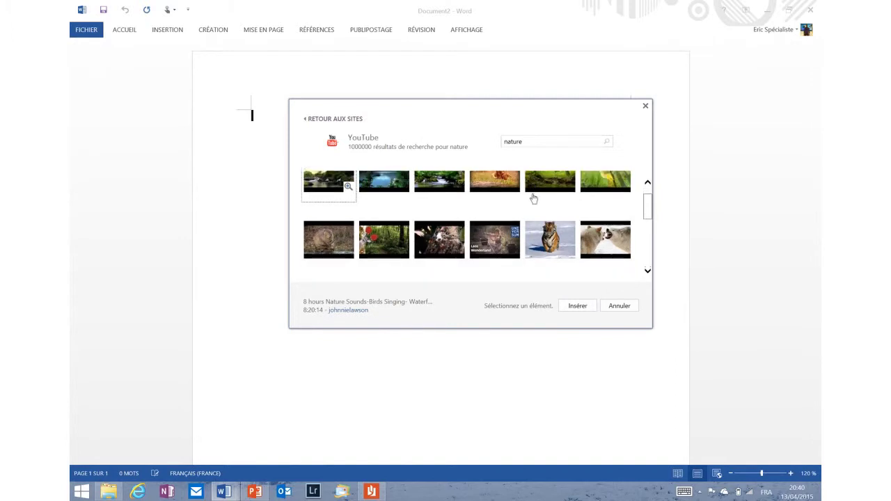
left_click(556, 257)
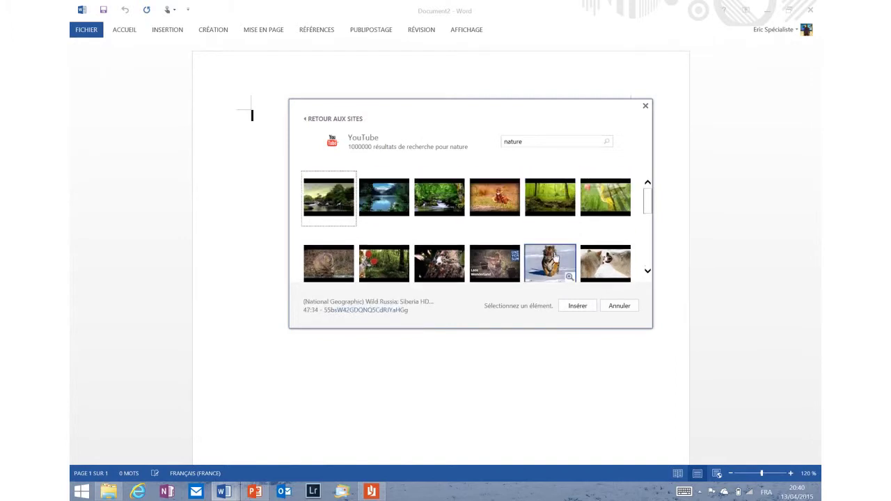
left_click(571, 302)
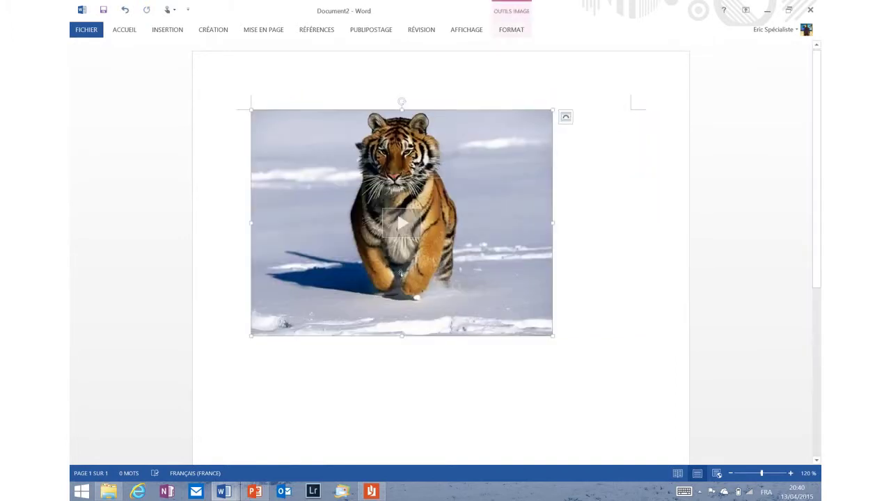
Step: Play the inserted tiger video inside the document, and close the player to return to the page
left_click(409, 223)
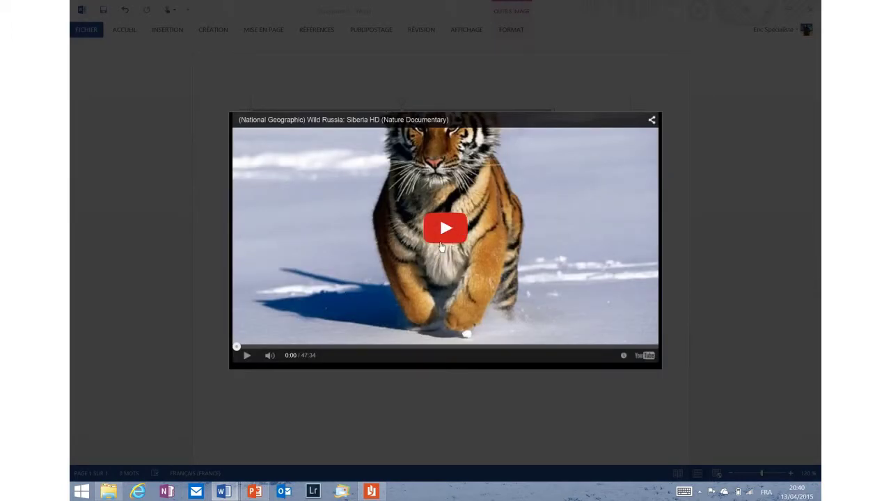
left_click(441, 245)
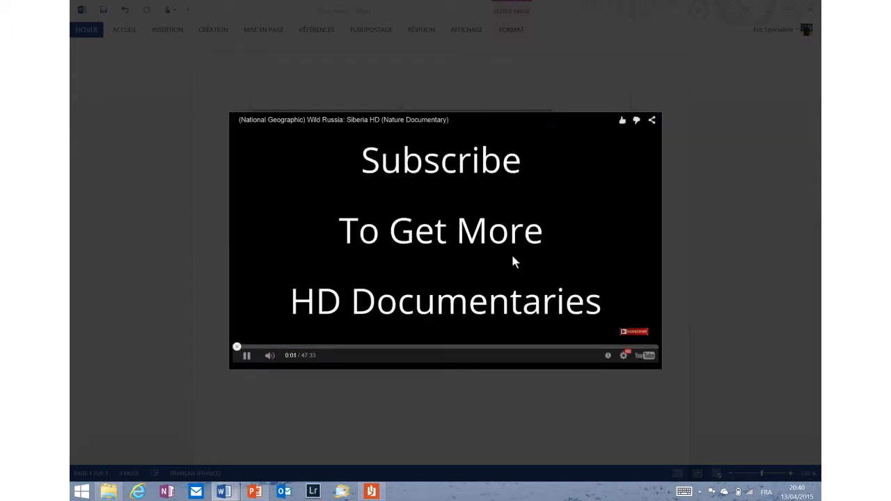
left_click(446, 403)
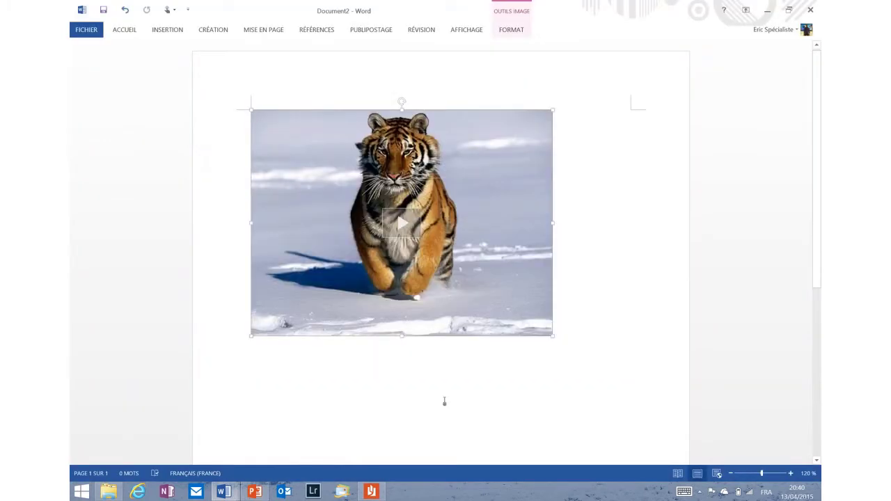